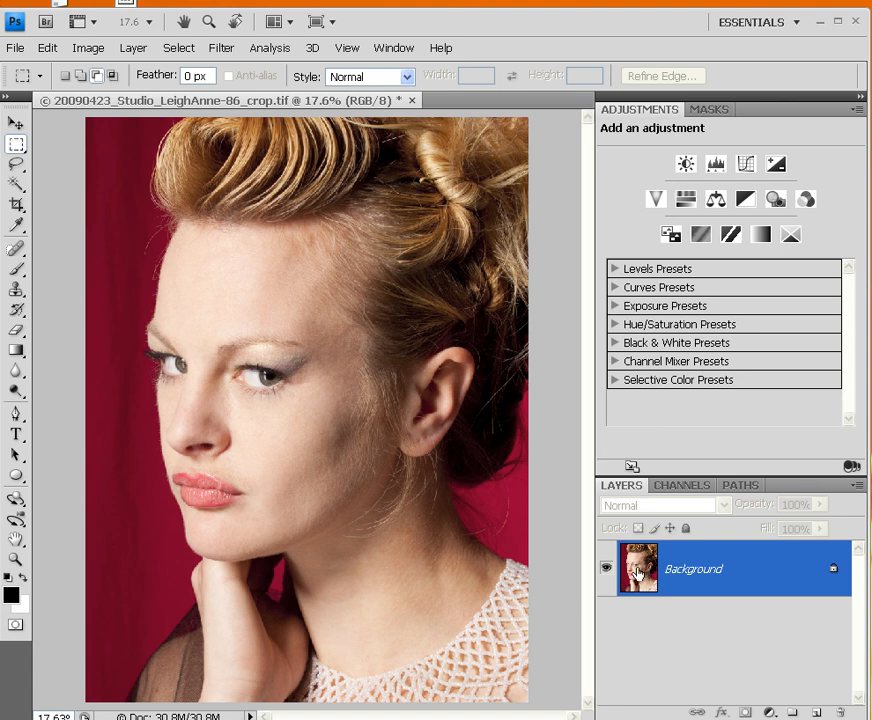
# - Duplicate the Background layer and rename the copy Multiply
pyautogui.moveTo(640, 578); pyautogui.dragTo(813, 712)
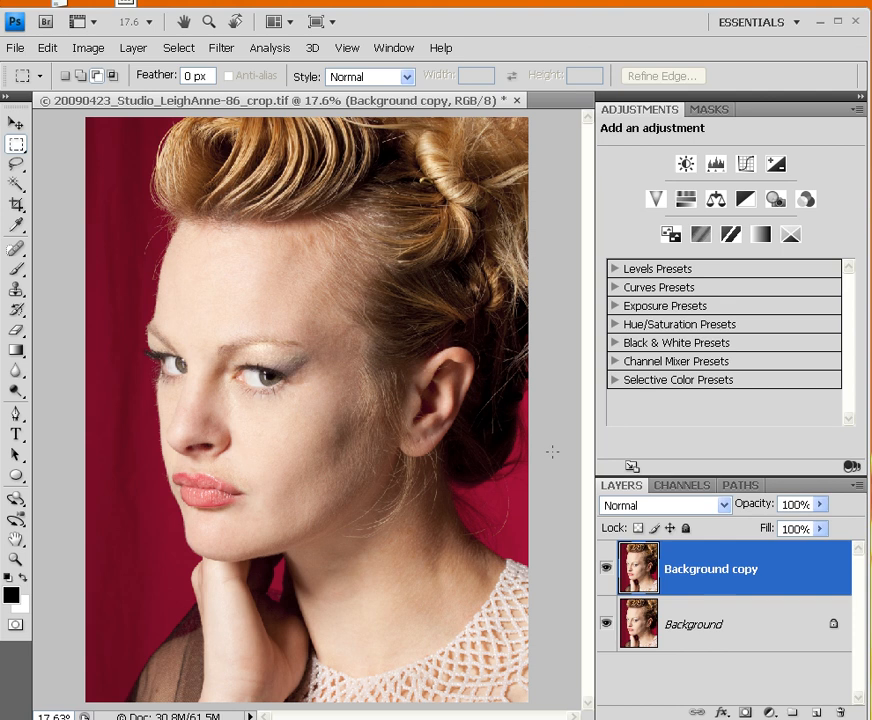
pyautogui.doubleClick(681, 571)
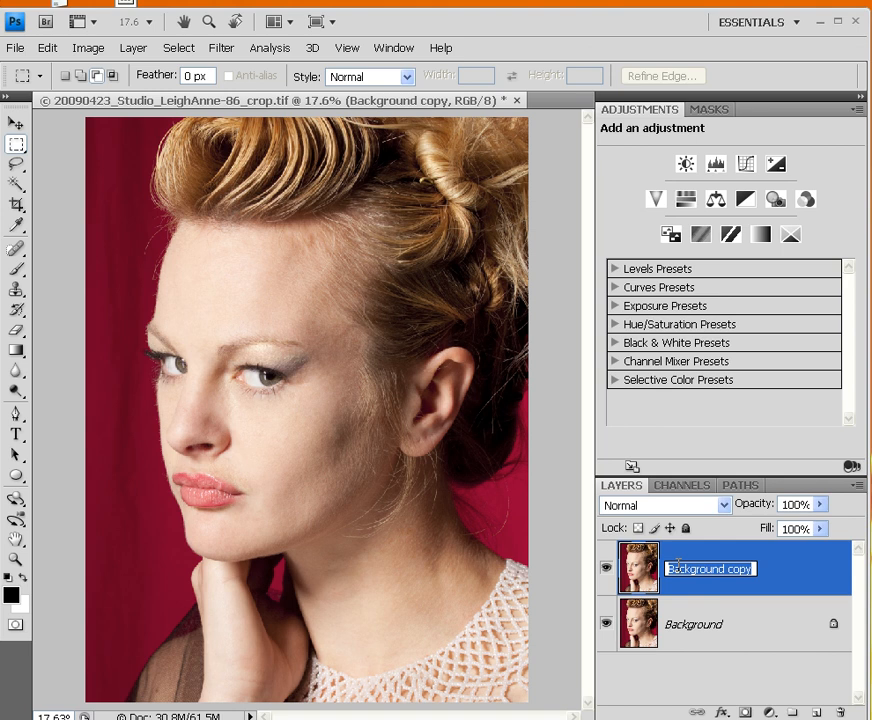
pyautogui.write('Mul')
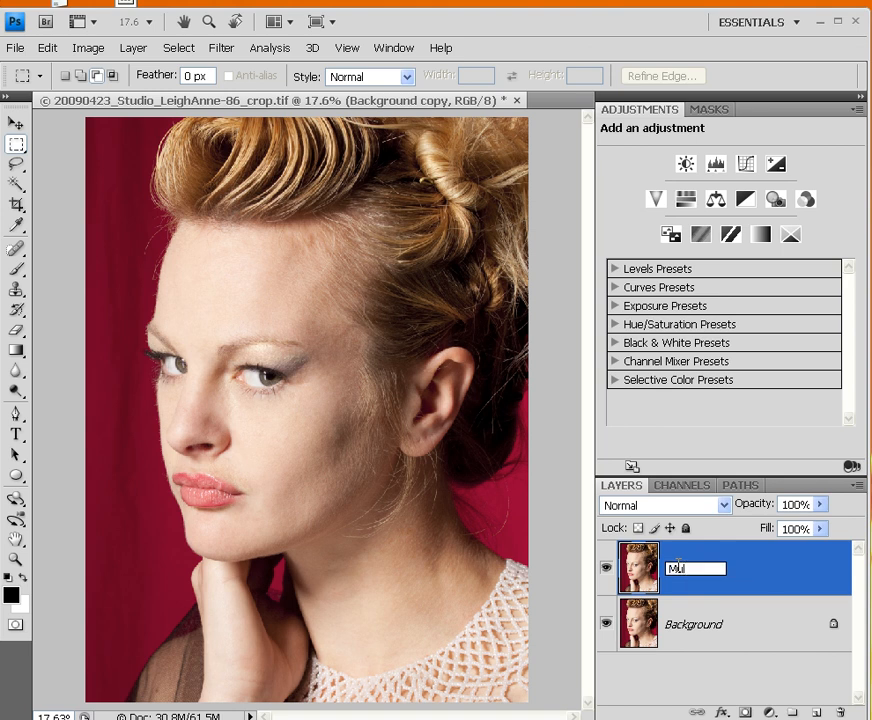
pyautogui.write('tiply')
pyautogui.press('Return')
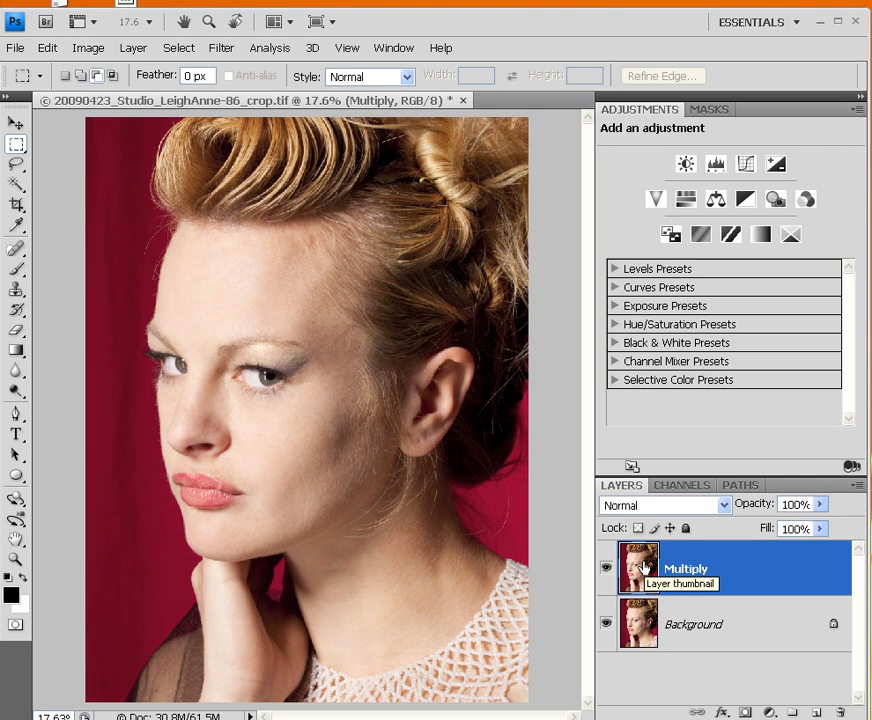
# - Apply a Gaussian Blur with a 31.0-pixel radius to the Multiply layer and set its blending mode to Multiply
pyautogui.click(223, 50)
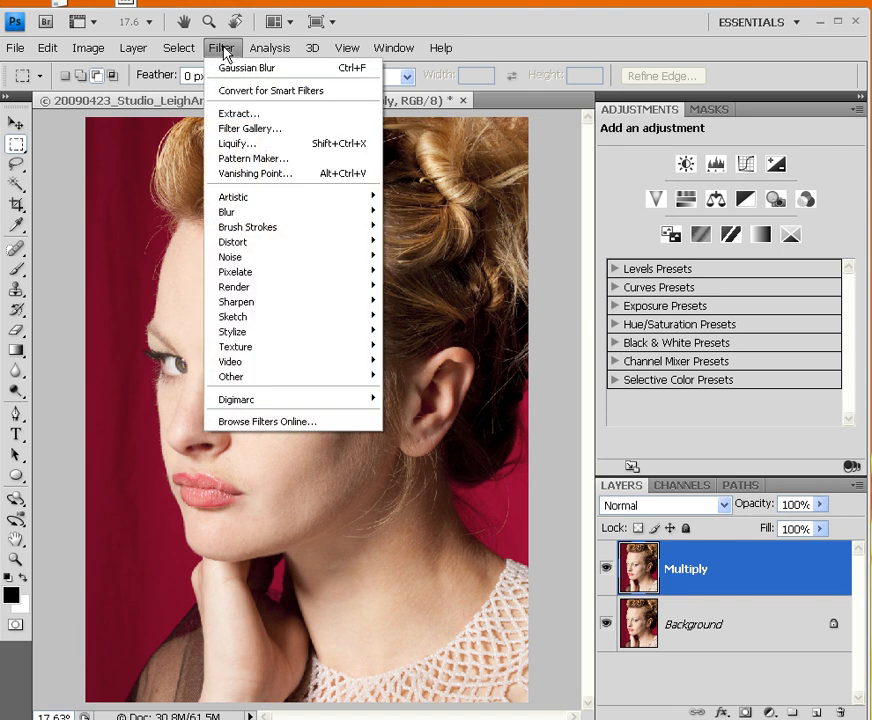
pyautogui.moveTo(263, 212)
pyautogui.click(427, 272)
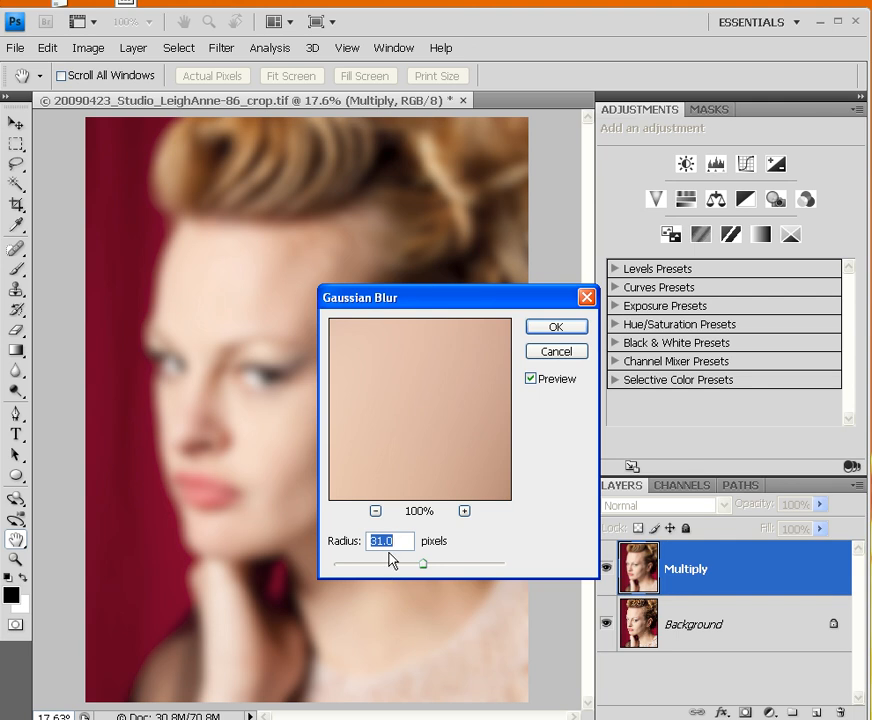
pyautogui.click(540, 328)
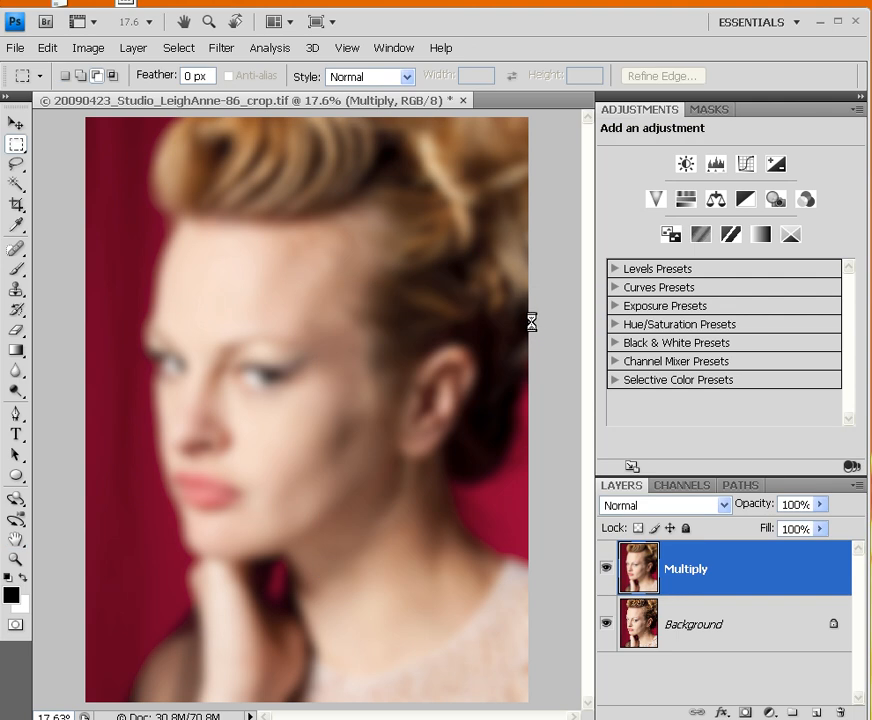
pyautogui.click(725, 507)
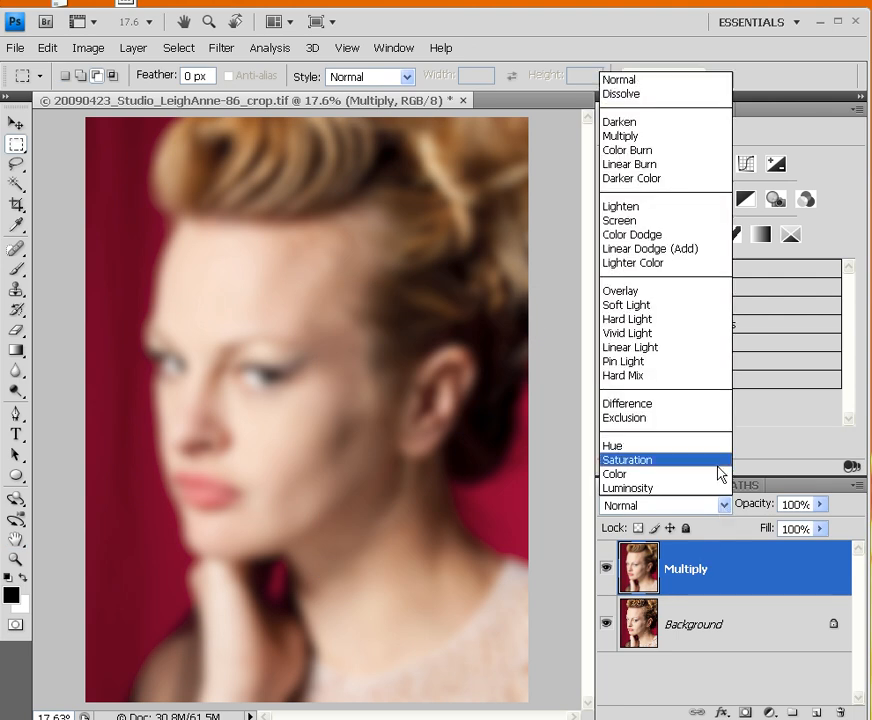
pyautogui.click(686, 137)
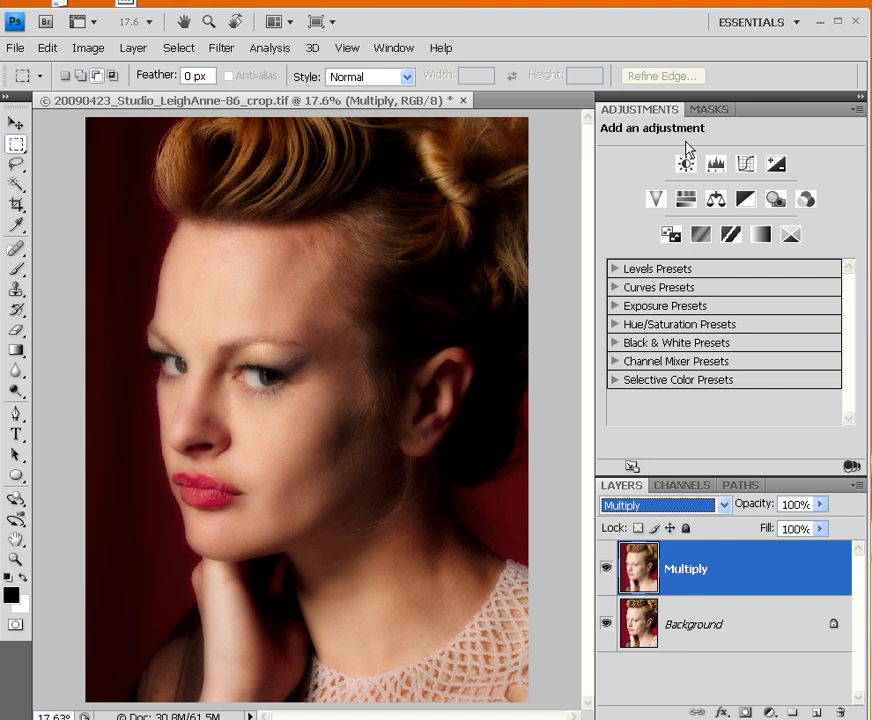
# - Compare the image with and without the Multiply layer, and reduce that layer's opacity to 60%
pyautogui.click(606, 569)
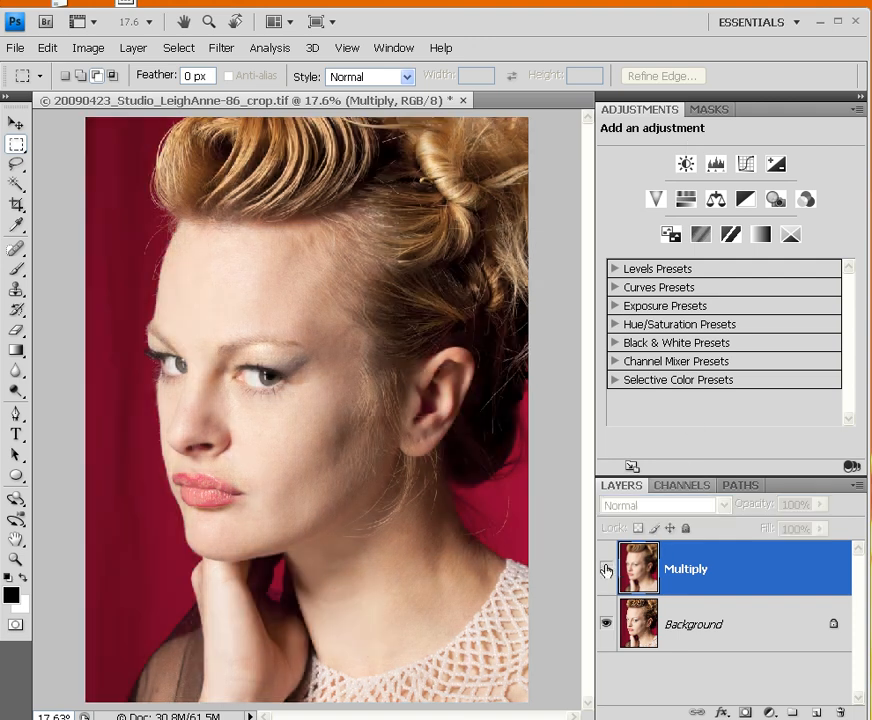
pyautogui.click(606, 569)
pyautogui.click(606, 569)
pyautogui.click(606, 569)
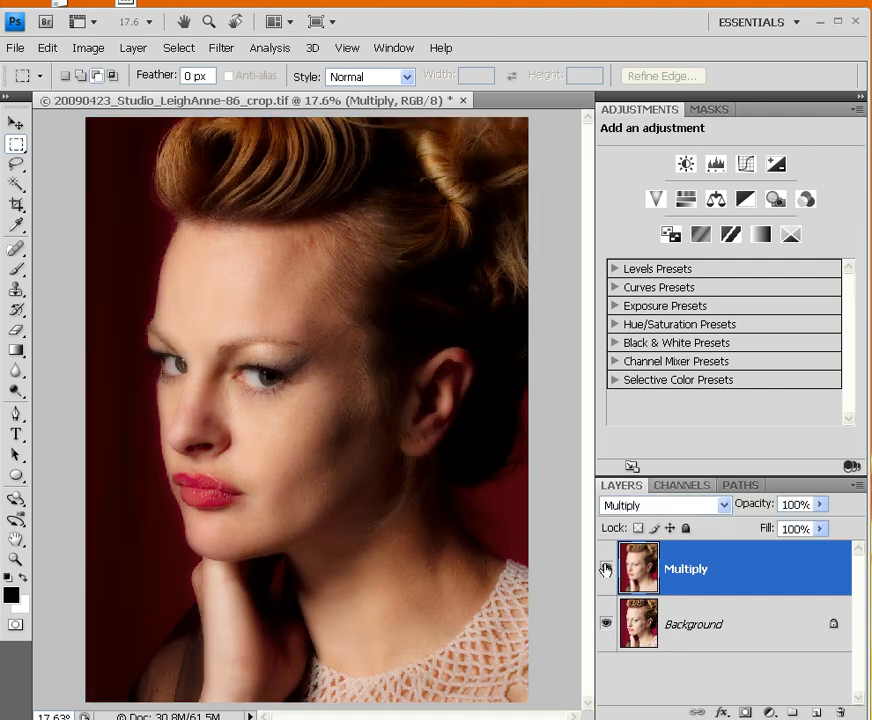
pyautogui.click(606, 569)
pyautogui.click(606, 569)
pyautogui.click(605, 569)
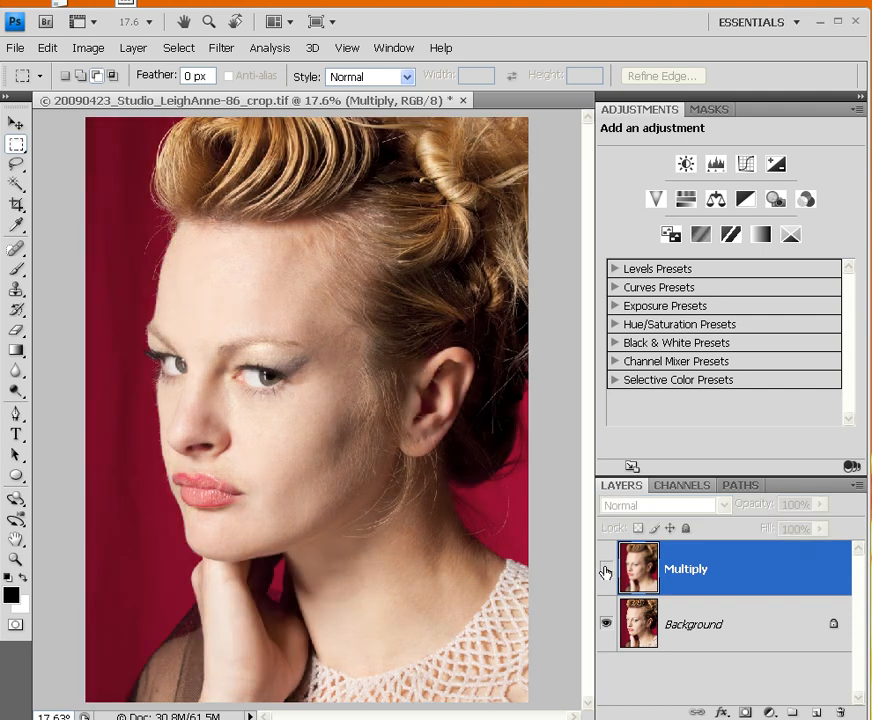
pyautogui.click(605, 569)
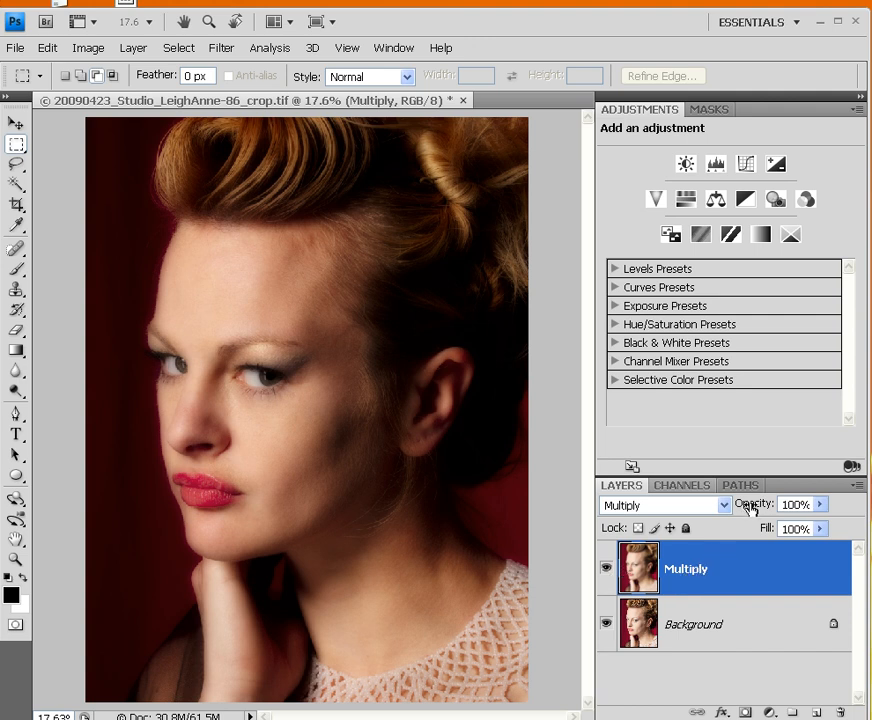
pyautogui.moveTo(752, 507); pyautogui.dragTo(720, 505)
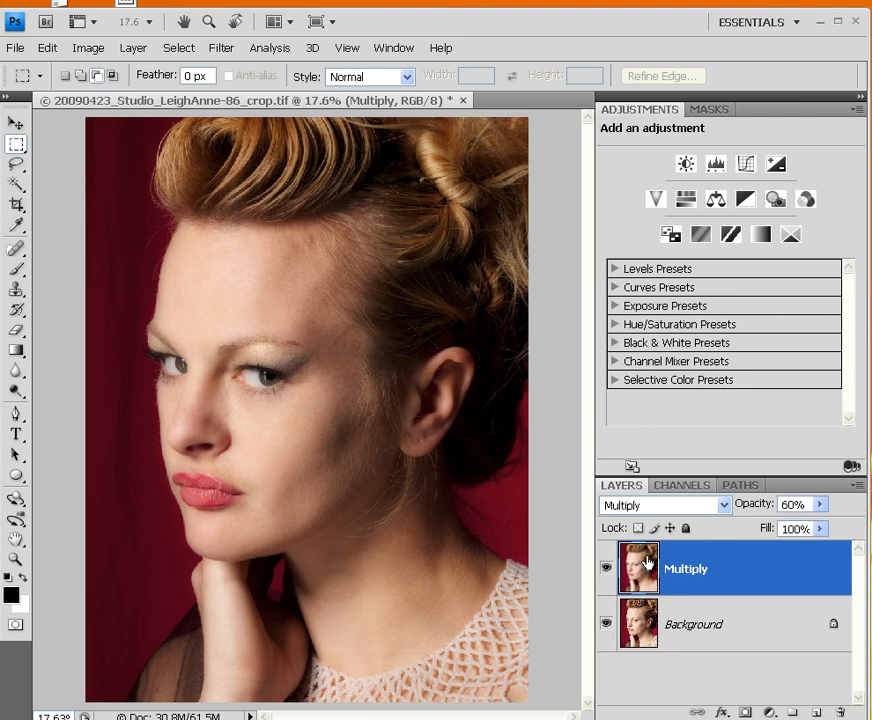
# - Duplicate the Multiply layer under the name Lighten and set the copy's blending mode to Lighten
pyautogui.moveTo(647, 563); pyautogui.dragTo(815, 713)
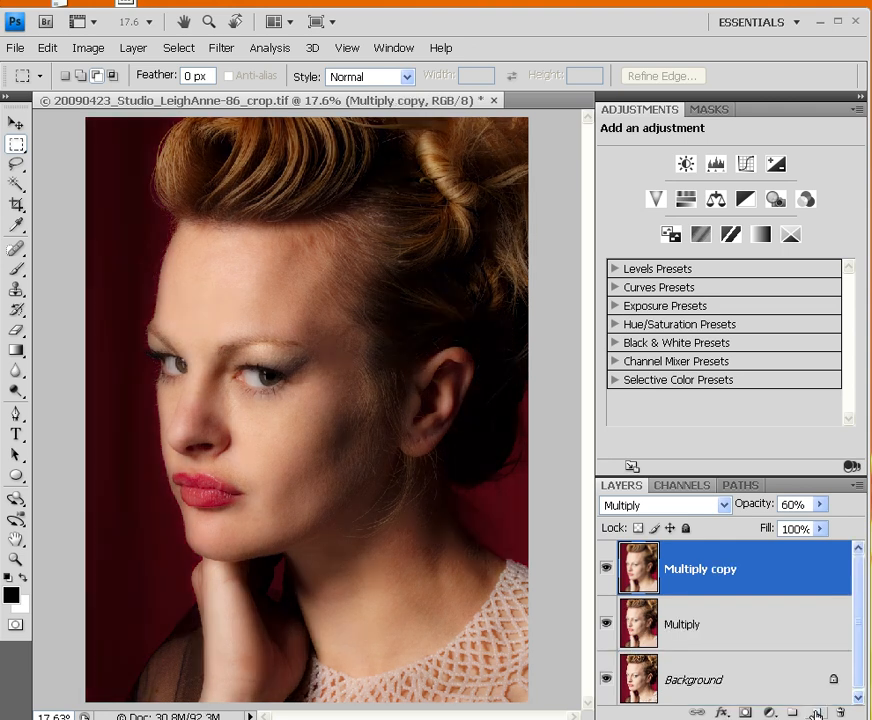
pyautogui.doubleClick(692, 570)
pyautogui.write('Lig')
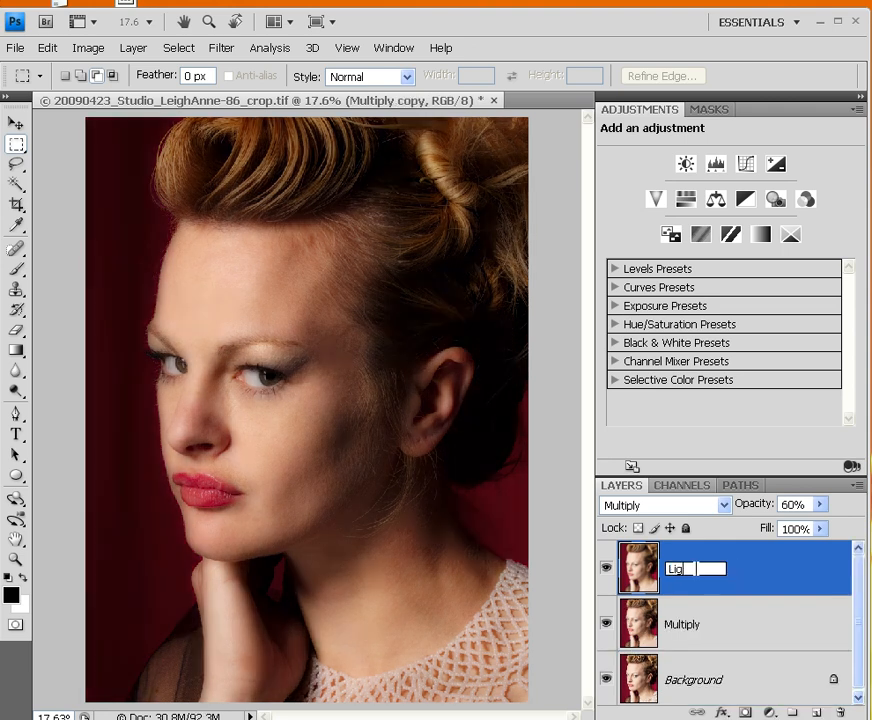
pyautogui.write('hten')
pyautogui.press('Return')
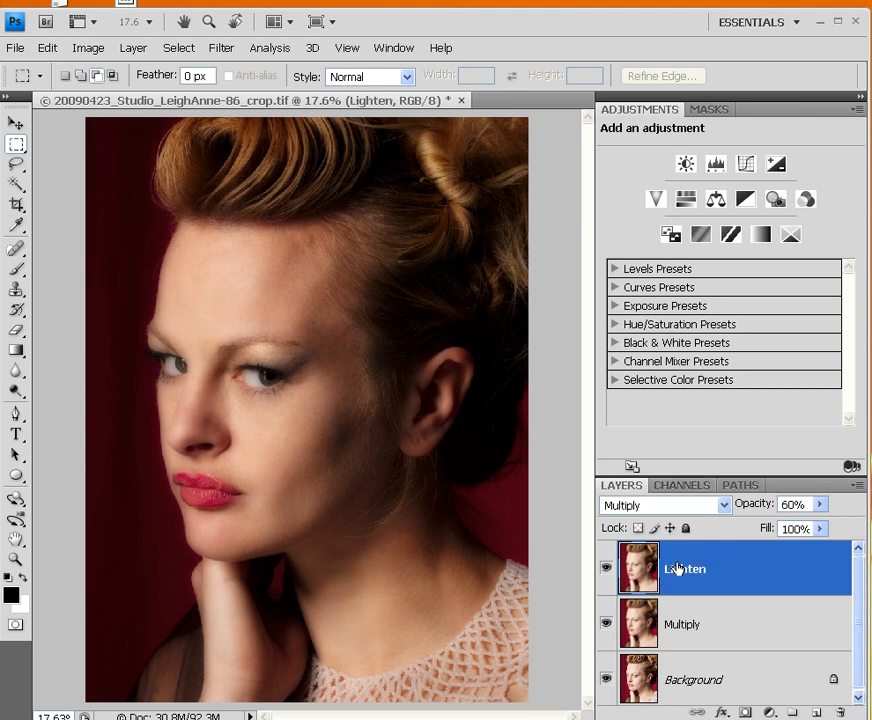
pyautogui.click(724, 505)
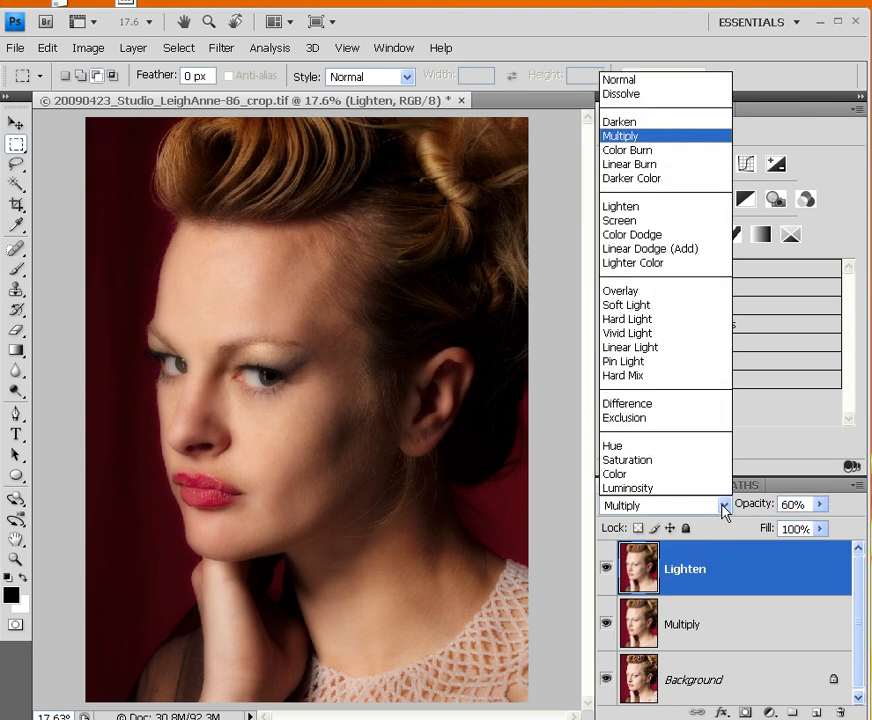
pyautogui.click(665, 208)
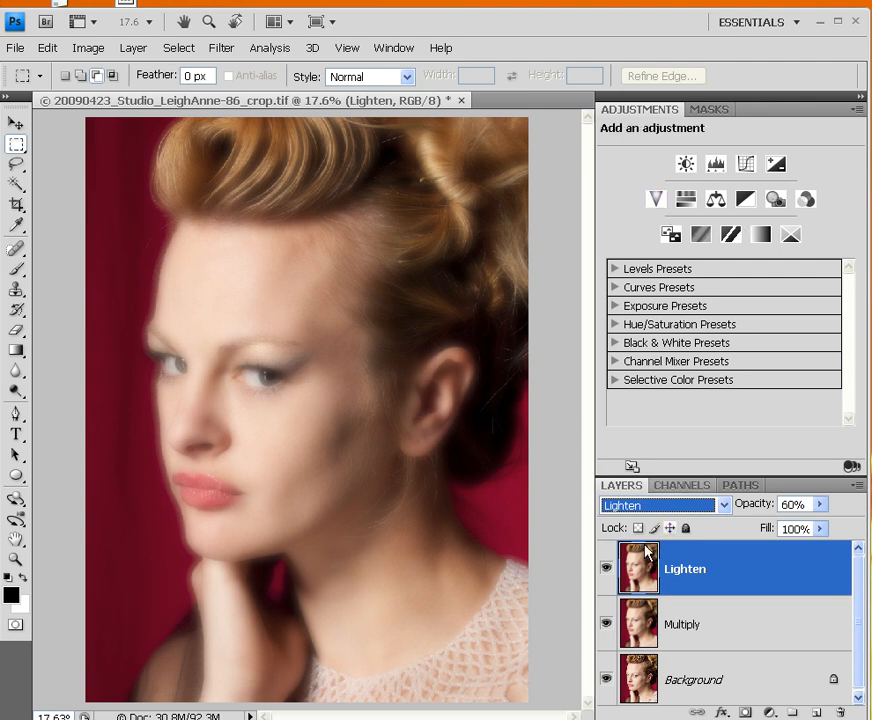
# - Compare the image with and without the Lighten layer, and the combined effect against the Background alone
pyautogui.click(606, 569)
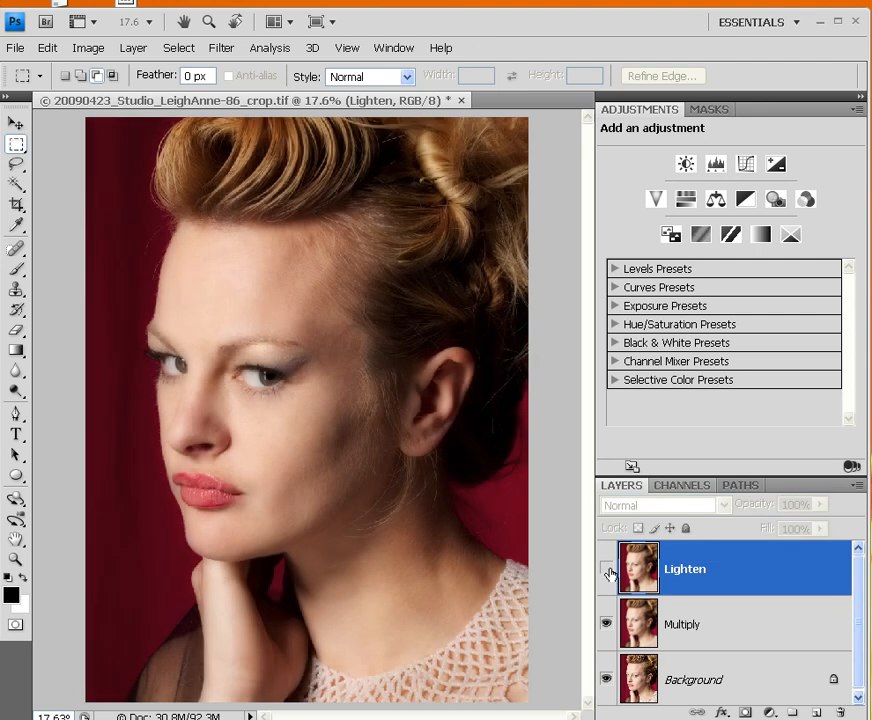
pyautogui.click(606, 569)
pyautogui.click(606, 569)
pyautogui.click(606, 569)
pyautogui.click(606, 569)
pyautogui.click(606, 569)
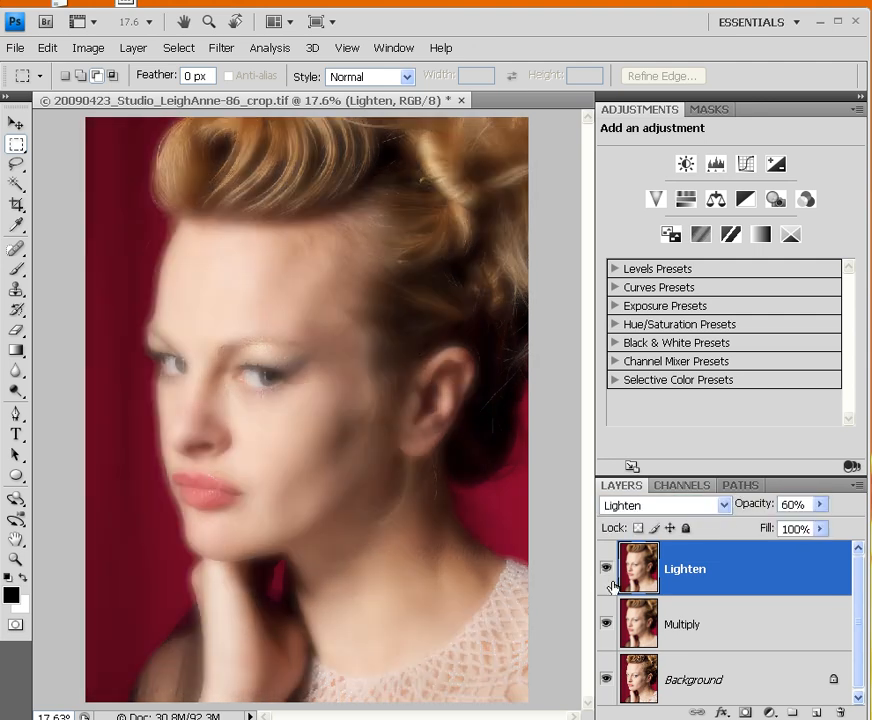
pyautogui.keyDown('alt'); pyautogui.click(606, 681); pyautogui.keyUp('alt')
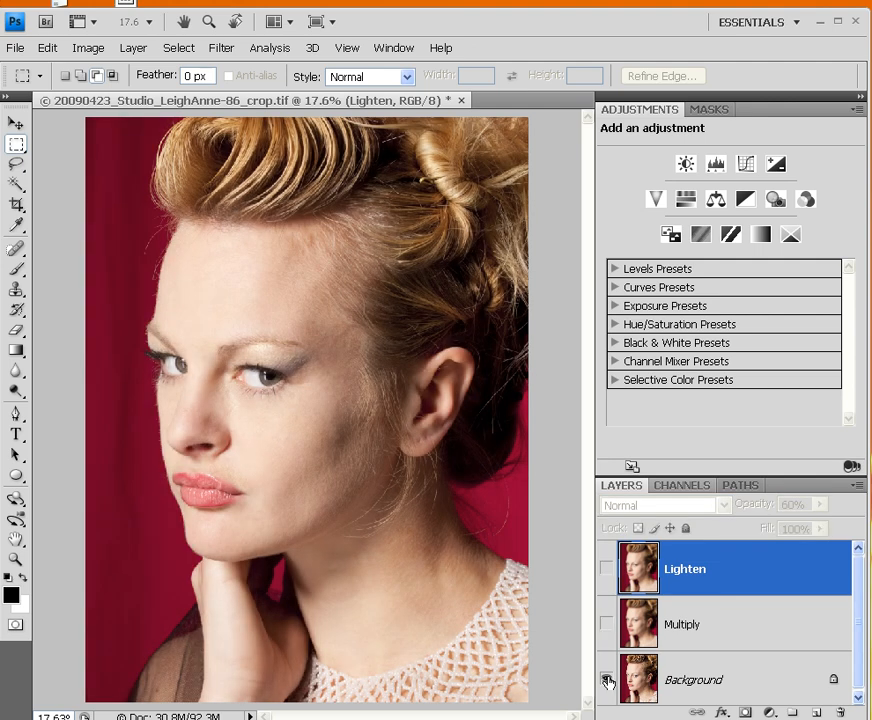
pyautogui.keyDown('alt'); pyautogui.click(606, 681); pyautogui.keyUp('alt')
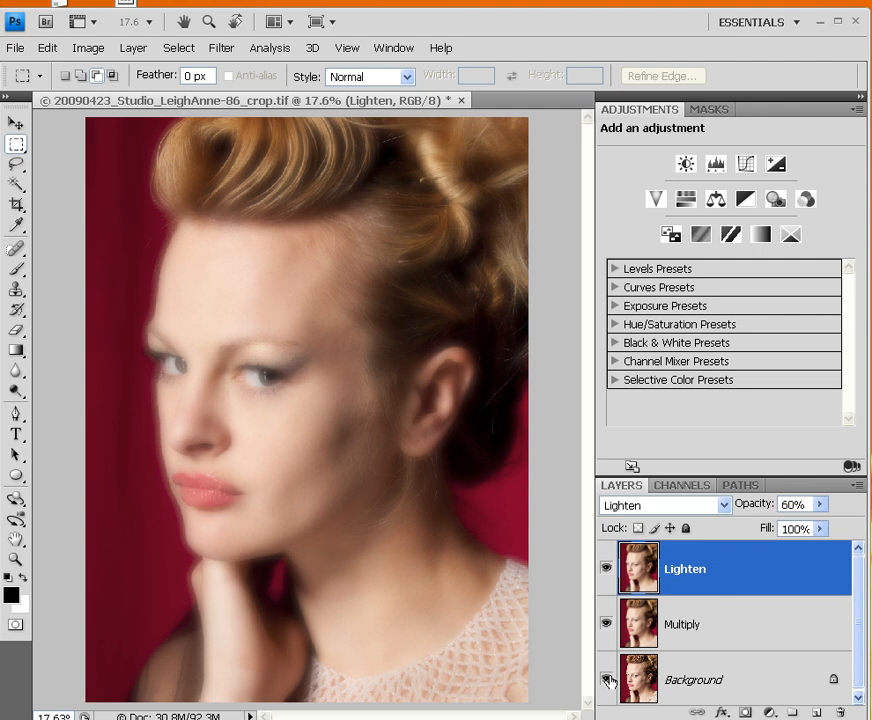
pyautogui.keyDown('alt'); pyautogui.click(606, 681); pyautogui.keyUp('alt')
pyautogui.keyDown('alt'); pyautogui.click(606, 681); pyautogui.keyUp('alt')
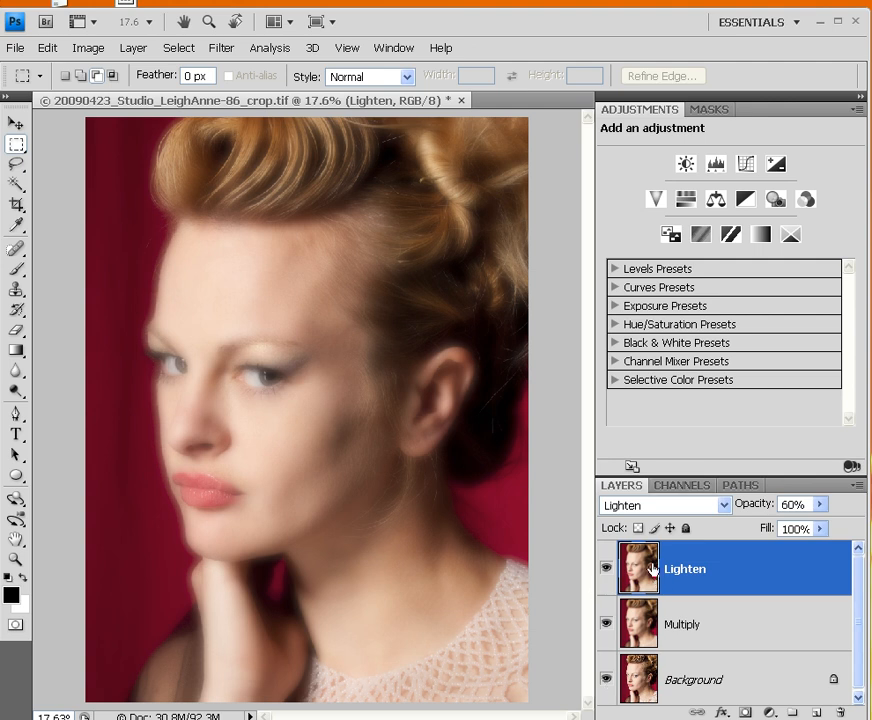
# - Group the Lighten and Multiply layers and name the group Rem Soft Focus
pyautogui.keyDown('shift'); pyautogui.click(638, 627); pyautogui.keyUp('shift')
pyautogui.moveTo(638, 627); pyautogui.dragTo(793, 712)
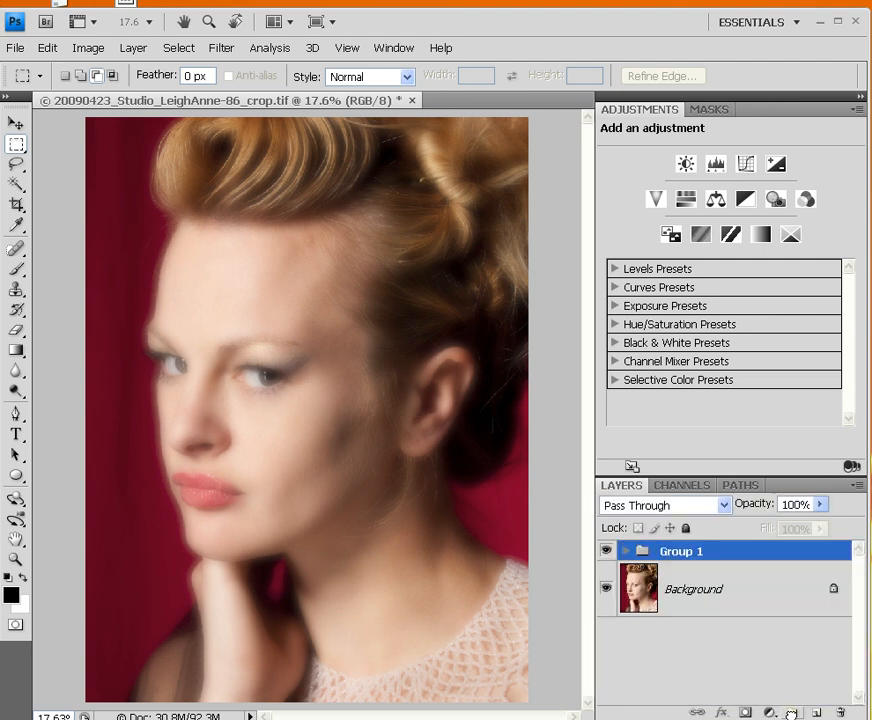
pyautogui.doubleClick(676, 556)
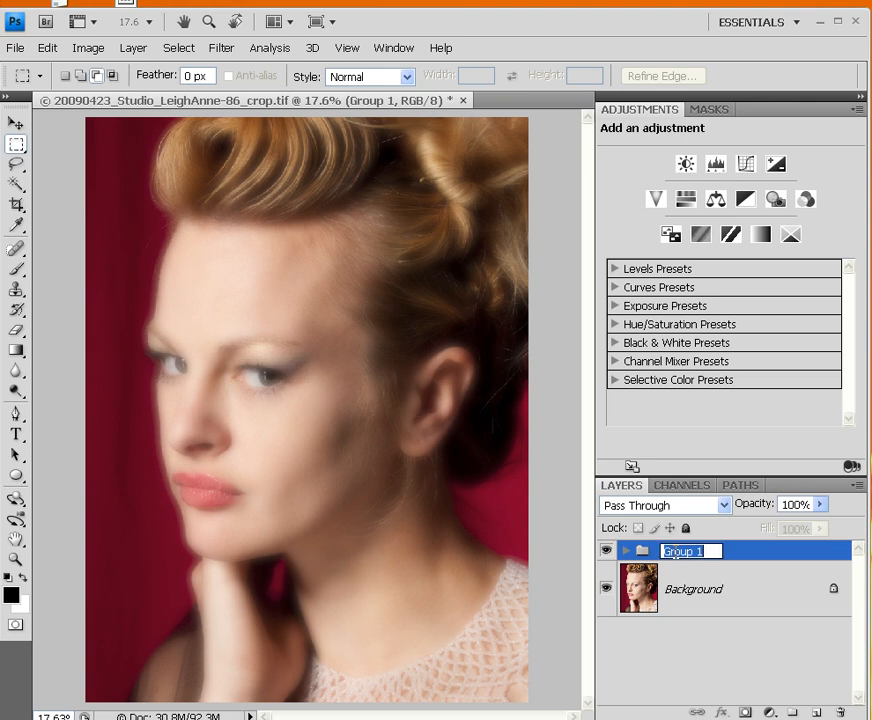
pyautogui.write('Rem Soft Focus')
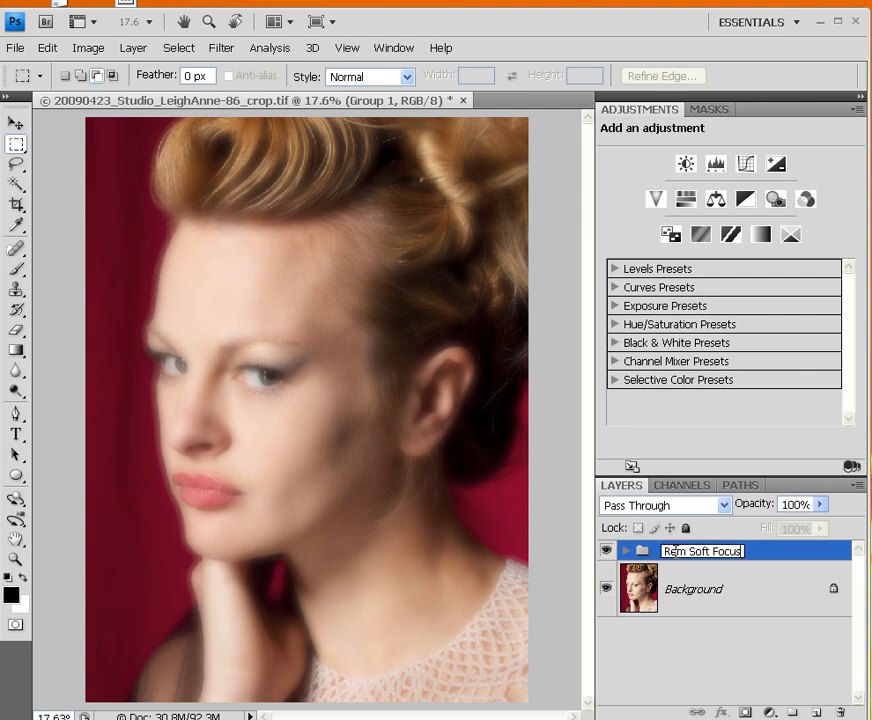
pyautogui.press('Return')
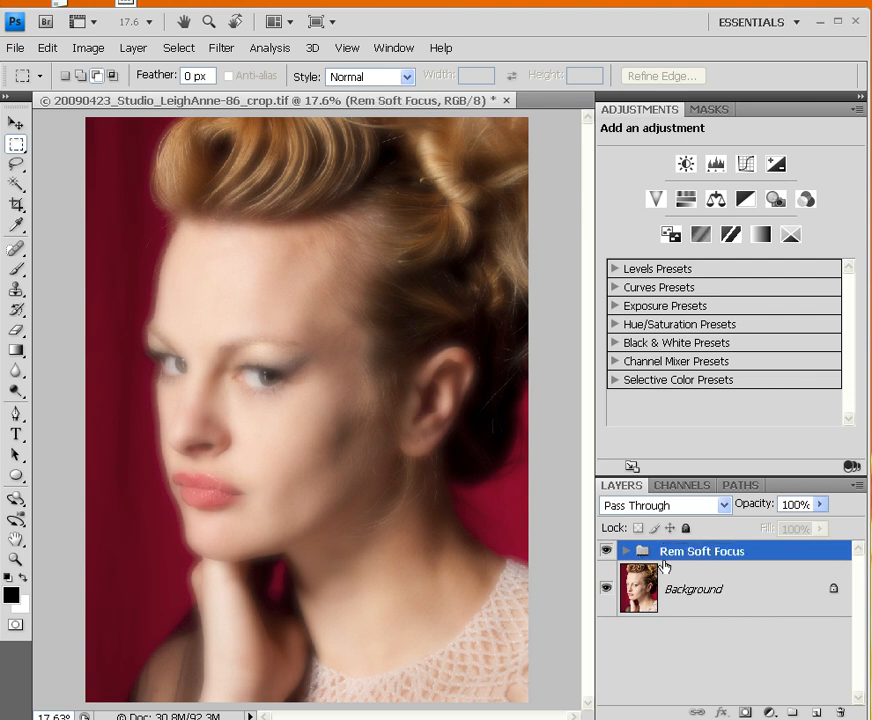
# - Add a layer mask to the Rem Soft Focus group and paint black over the face with a 1000 px brush at 20% opacity
pyautogui.click(745, 712)
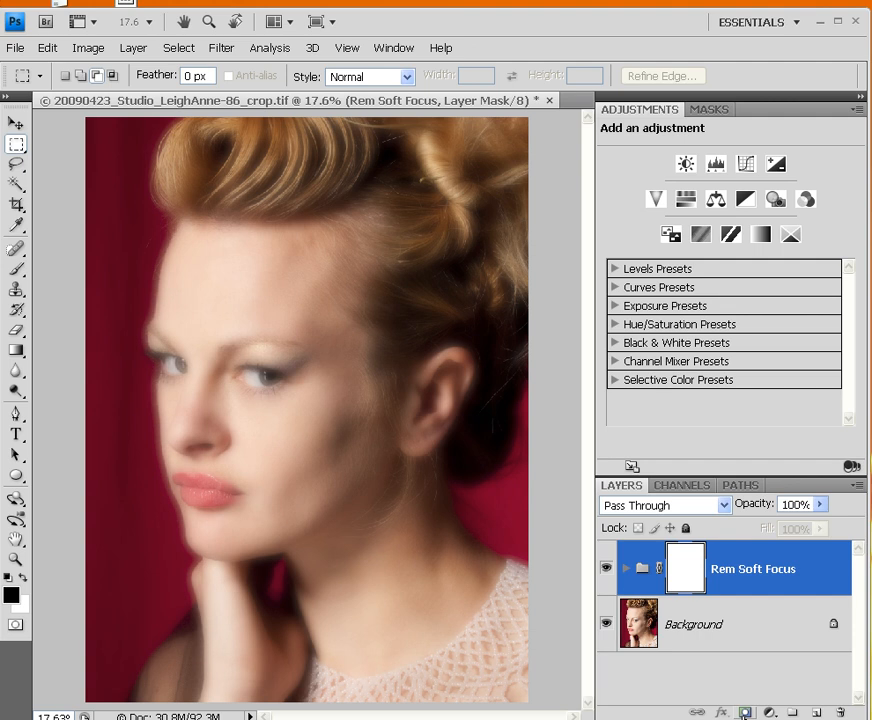
pyautogui.click(17, 270)
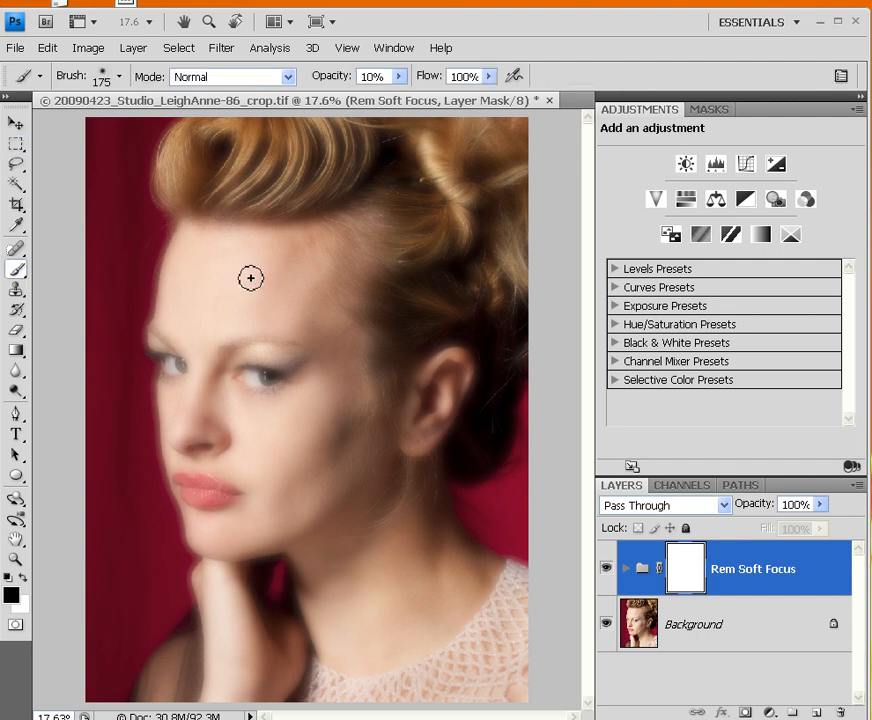
pyautogui.press(']')
pyautogui.press(']')
pyautogui.press(']')
pyautogui.press(']')
pyautogui.press(']')
pyautogui.press(']')
pyautogui.press(']')
pyautogui.press(']')
pyautogui.press(']')
pyautogui.press(']')
pyautogui.press('2')
pyautogui.moveTo(194, 367)
pyautogui.mouseDown()
pyautogui.moveTo(185, 420)
pyautogui.moveTo(196, 435)
pyautogui.mouseUp()
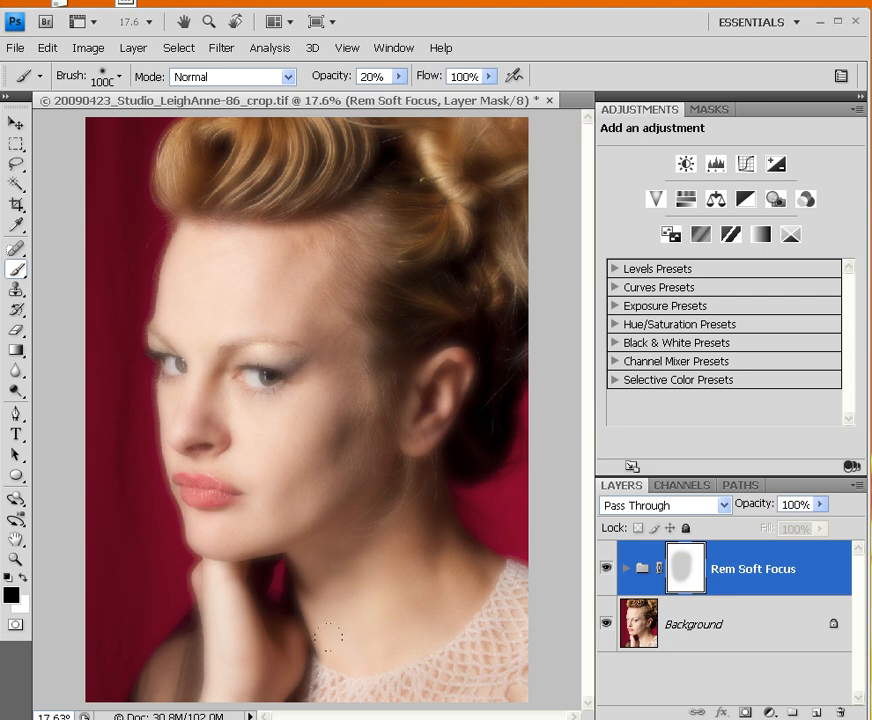
# - Paint the group mask over the crocheted top and around the eye with smaller brushes at 20% opacity
pyautogui.press('[')
pyautogui.press('[')
pyautogui.press('[')
pyautogui.press('[')
pyautogui.moveTo(322, 675)
pyautogui.mouseDown()
pyautogui.moveTo(442, 652)
pyautogui.moveTo(485, 578)
pyautogui.moveTo(462, 676)
pyautogui.moveTo(500, 660)
pyautogui.mouseUp()
pyautogui.press('[')
pyautogui.moveTo(250, 396); pyautogui.dragTo(253, 395)
# - Paint the group mask over the ear and surrounding hair with a 500 px brush at 15% opacity
pyautogui.press('1')
pyautogui.press('5')
pyautogui.moveTo(474, 411)
pyautogui.mouseDown()
pyautogui.moveTo(461, 446)
pyautogui.moveTo(470, 382)
pyautogui.moveTo(467, 434)
pyautogui.mouseUp()
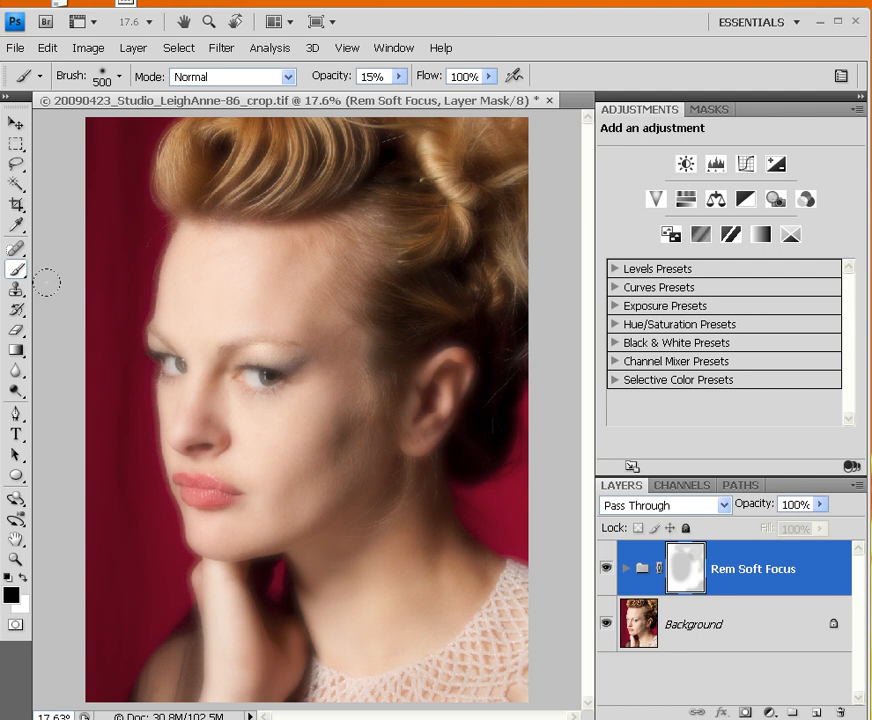
# - Paint black on the group mask over both eyes with a 125 px brush at 30% opacity
pyautogui.press('[')
pyautogui.press('[')
pyautogui.press('[')
pyautogui.moveTo(127, 298); pyautogui.dragTo(335, 420)
pyautogui.press('[')
pyautogui.press('[')
pyautogui.press('[')
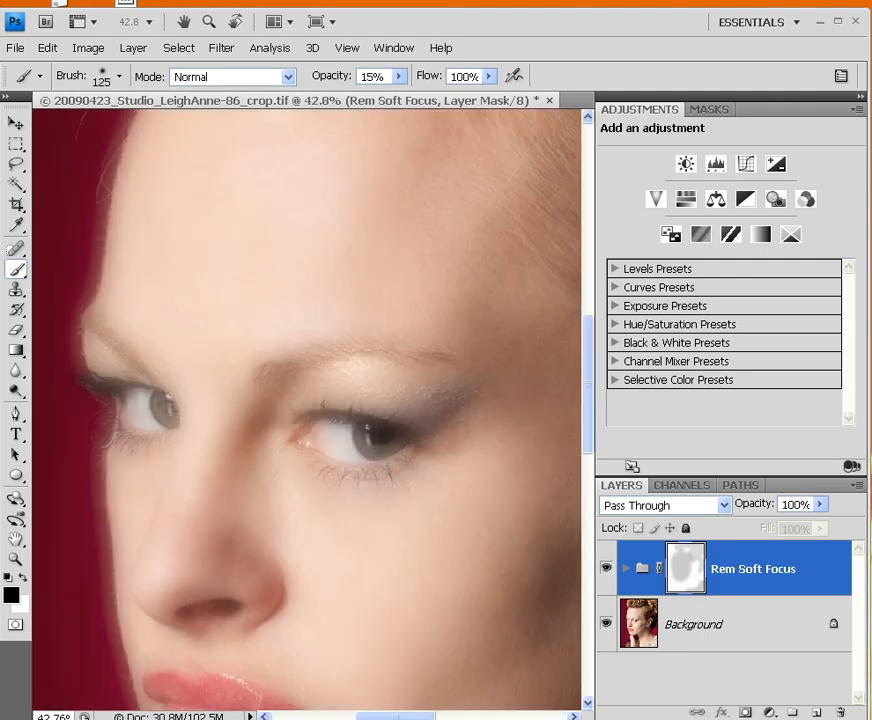
pyautogui.press('3')
pyautogui.moveTo(340, 445)
pyautogui.mouseDown()
pyautogui.moveTo(375, 434)
pyautogui.moveTo(328, 413)
pyautogui.moveTo(321, 436)
pyautogui.moveTo(365, 435)
pyautogui.moveTo(311, 447)
pyautogui.moveTo(310, 457)
pyautogui.moveTo(356, 447)
pyautogui.mouseUp()
pyautogui.moveTo(141, 413)
pyautogui.mouseDown()
pyautogui.moveTo(119, 388)
pyautogui.moveTo(97, 386)
pyautogui.moveTo(164, 408)
pyautogui.moveTo(113, 425)
pyautogui.moveTo(139, 424)
pyautogui.moveTo(139, 402)
pyautogui.moveTo(88, 394)
pyautogui.moveTo(148, 420)
pyautogui.mouseUp()
# - Paint the group mask over the lips and once more over the nearer eye with the same brush
pyautogui.moveTo(310, 538); pyautogui.dragTo(310, 287)
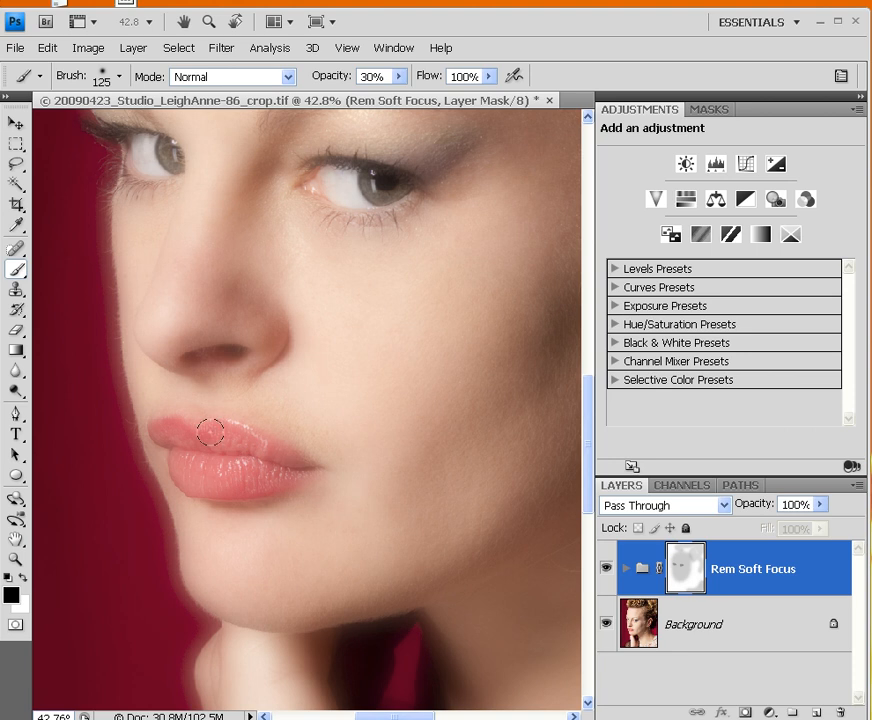
pyautogui.moveTo(183, 469)
pyautogui.mouseDown()
pyautogui.moveTo(279, 459)
pyautogui.moveTo(163, 434)
pyautogui.moveTo(200, 459)
pyautogui.mouseUp()
pyautogui.moveTo(333, 259); pyautogui.dragTo(342, 448)
pyautogui.moveTo(385, 371)
pyautogui.mouseDown()
pyautogui.moveTo(316, 350)
pyautogui.moveTo(331, 377)
pyautogui.moveTo(382, 367)
pyautogui.moveTo(343, 367)
pyautogui.mouseUp()
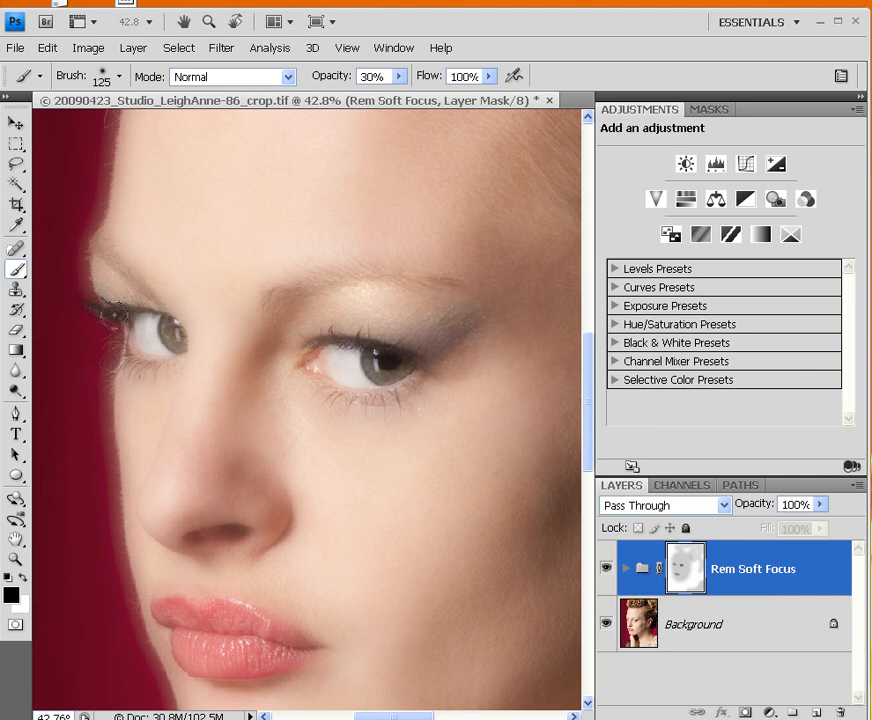
# - Set the brush to 80 px at 15% opacity and fit the whole image in the window
pyautogui.press('1')
pyautogui.press('5')
pyautogui.press('[')
pyautogui.press('[')
pyautogui.press('[')
pyautogui.hotkey('ctrl', '0')
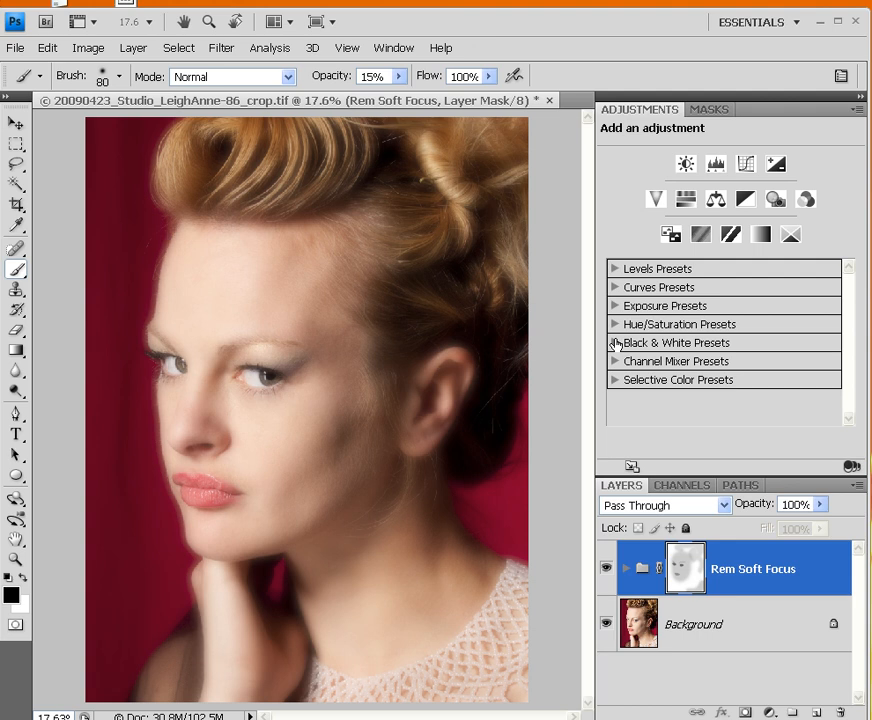
# - Compare the portrait with and without the masked Rem Soft Focus group
pyautogui.click(606, 569)
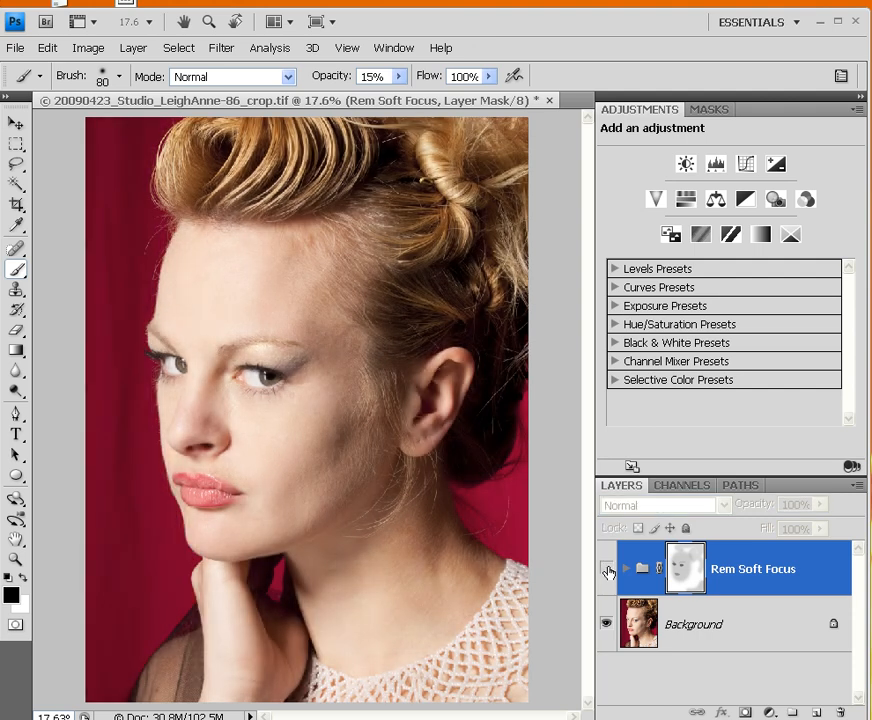
pyautogui.click(621, 570)
pyautogui.click(606, 569)
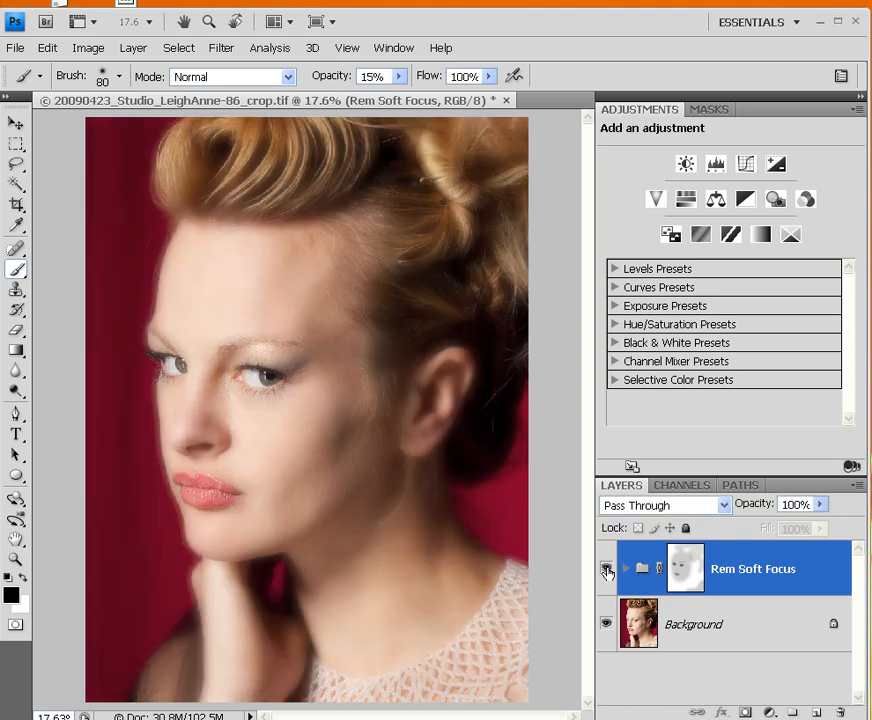
pyautogui.click(606, 569)
pyautogui.click(606, 569)
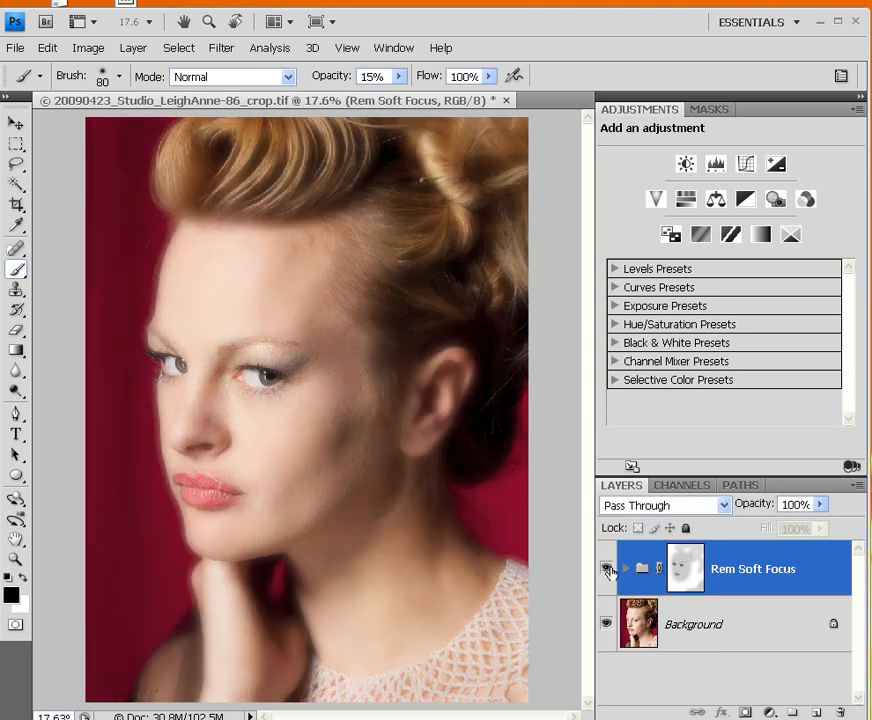